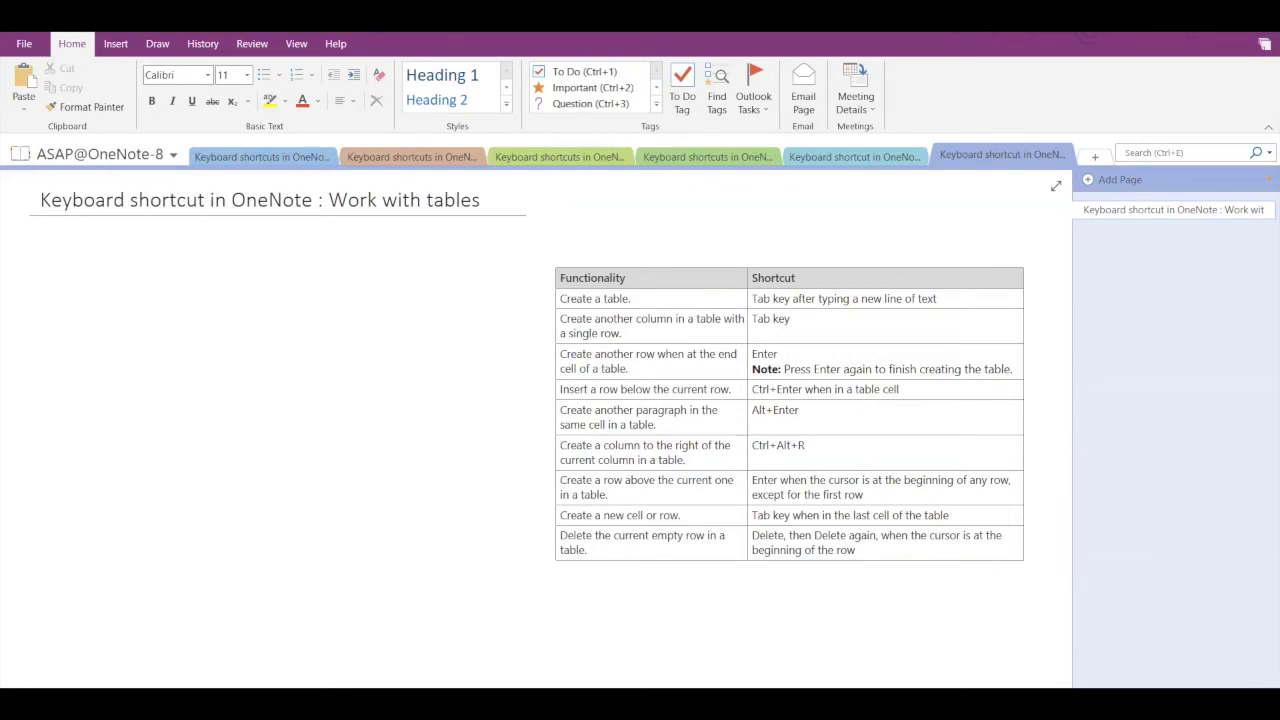
Create a one-row table on the page with the column headings Sr No, Name and City.
text(Sr)
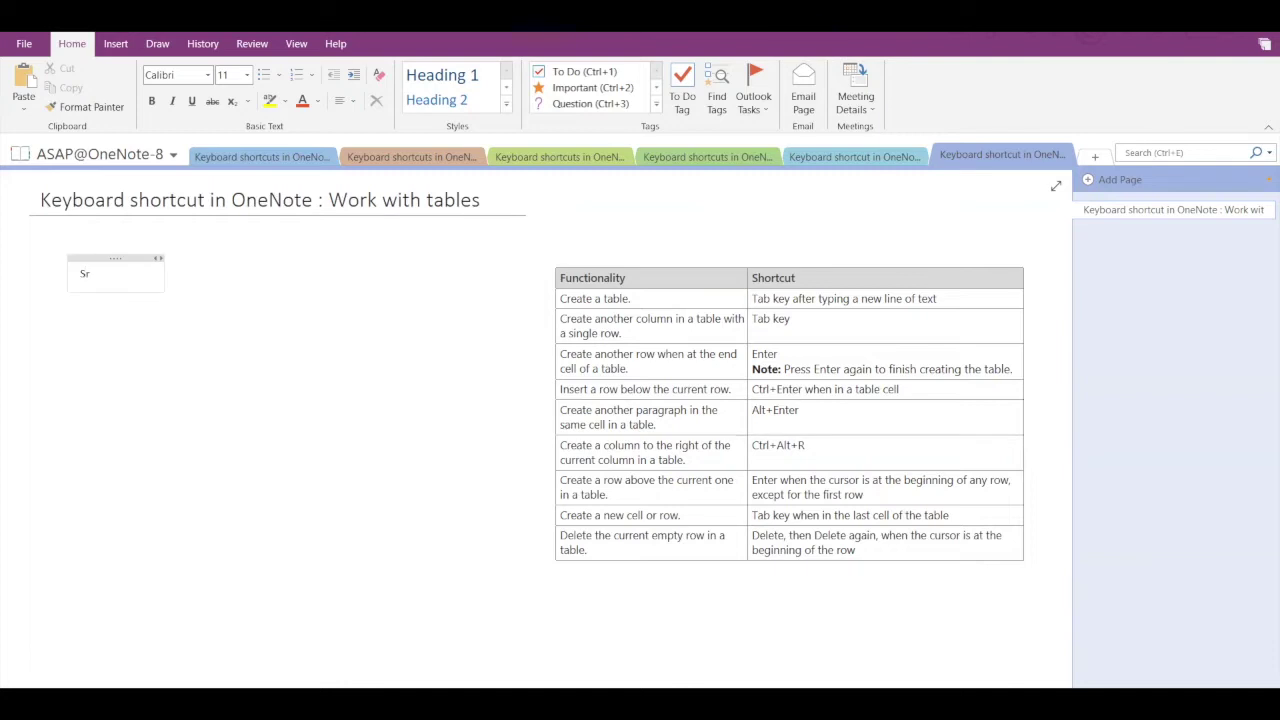
text( No)
key(Tab)
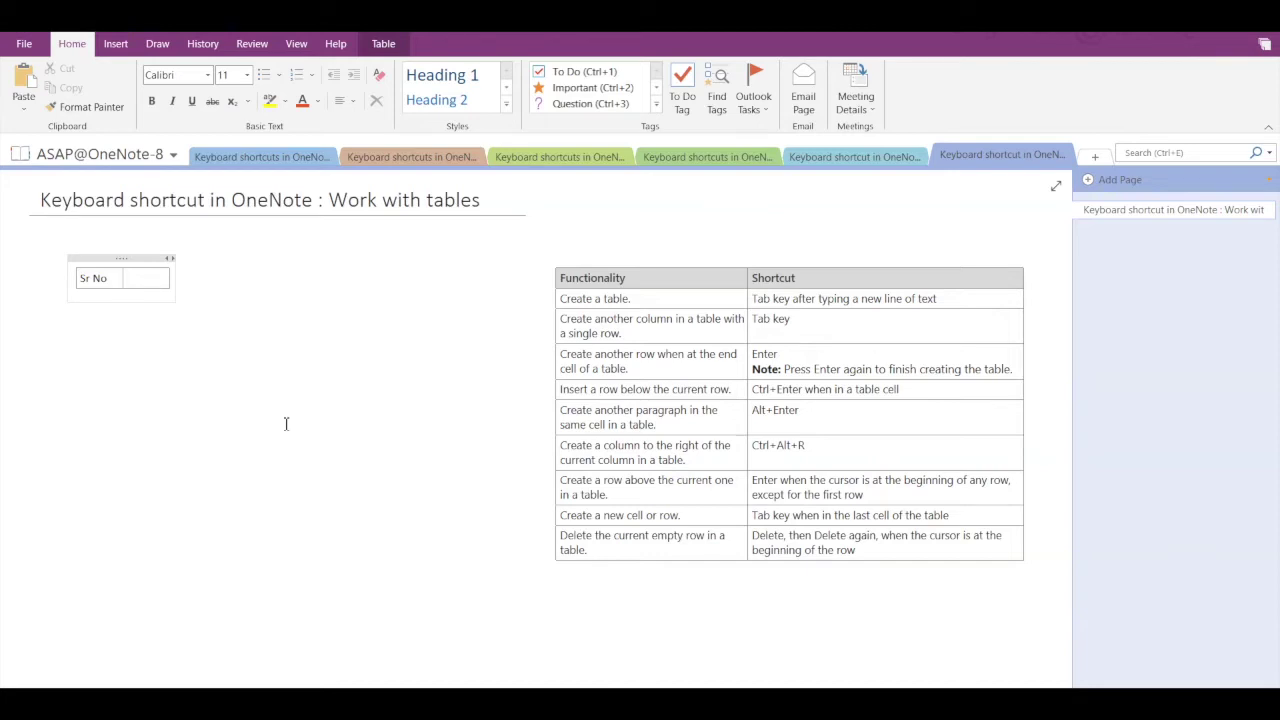
text(Name)
key(Tab)
text(City)
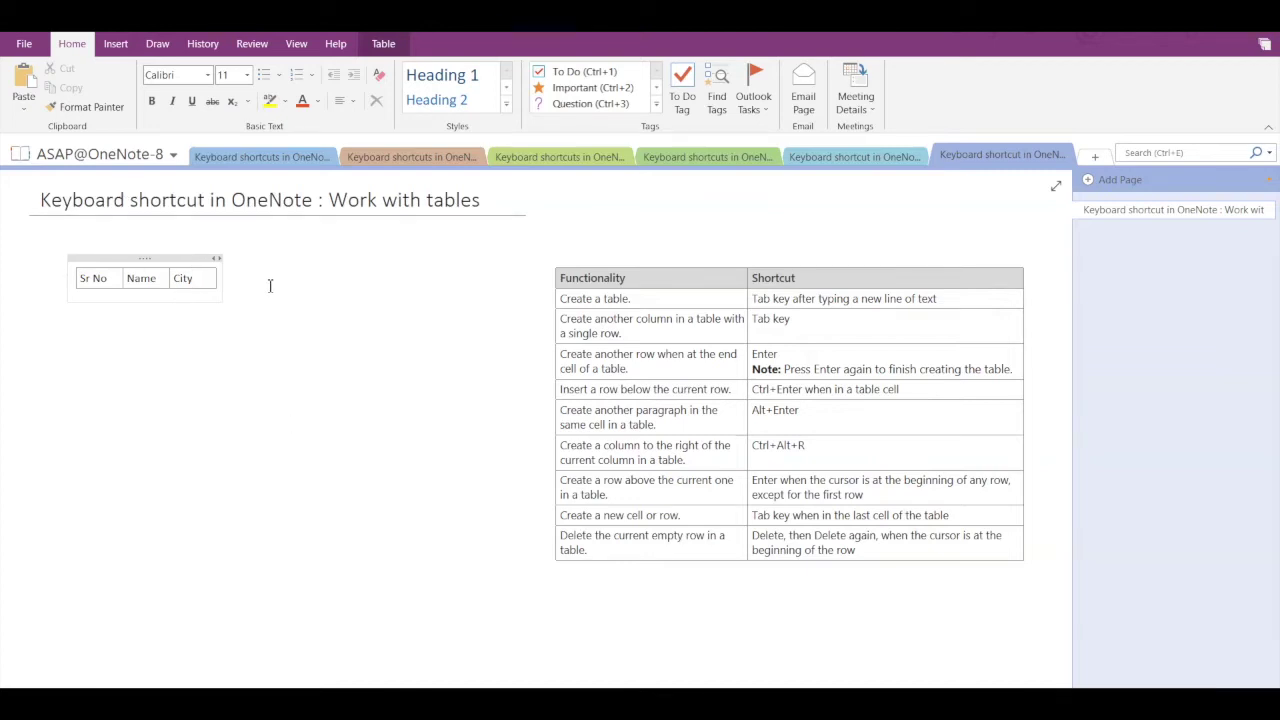
Add a row below the headings with serial number 1, a person's first name and the city NYC.
key(Return)
text(1)
key(Tab)
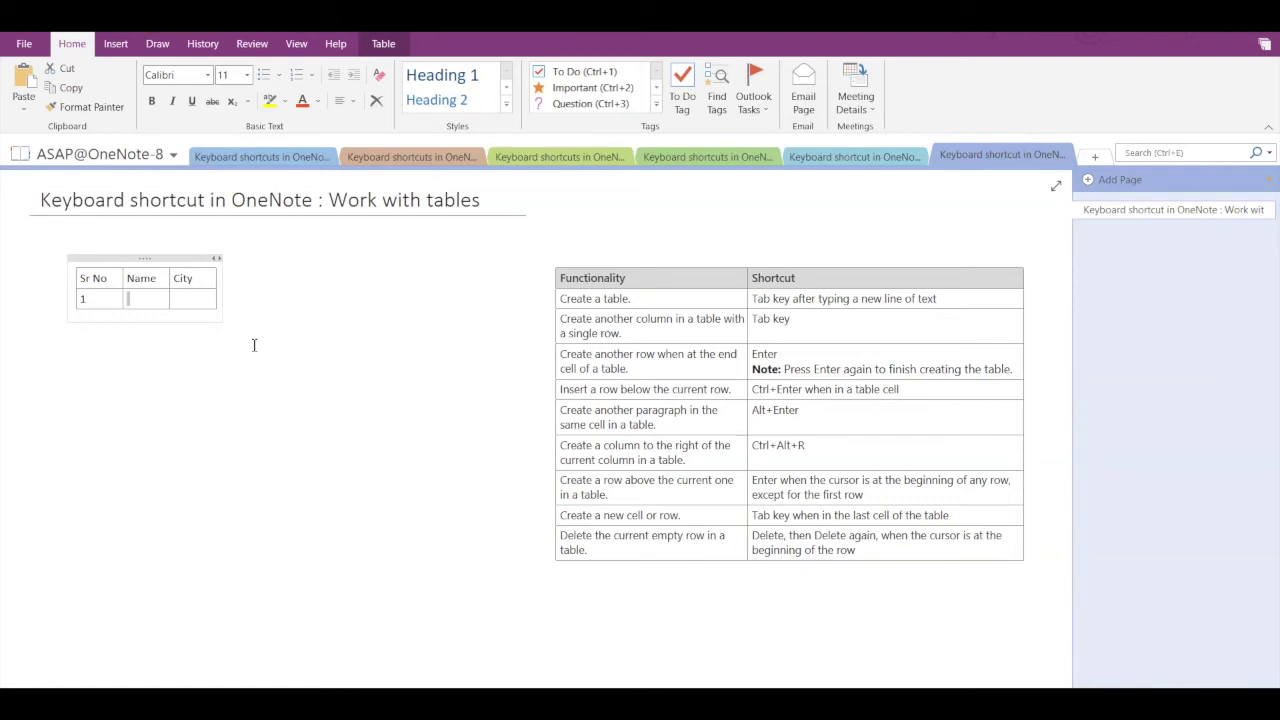
text(Alex)
key(Tab)
text(NYC)
Try finishing the table below the NYC row, and return to the end of the NYC cell.
key(Return)
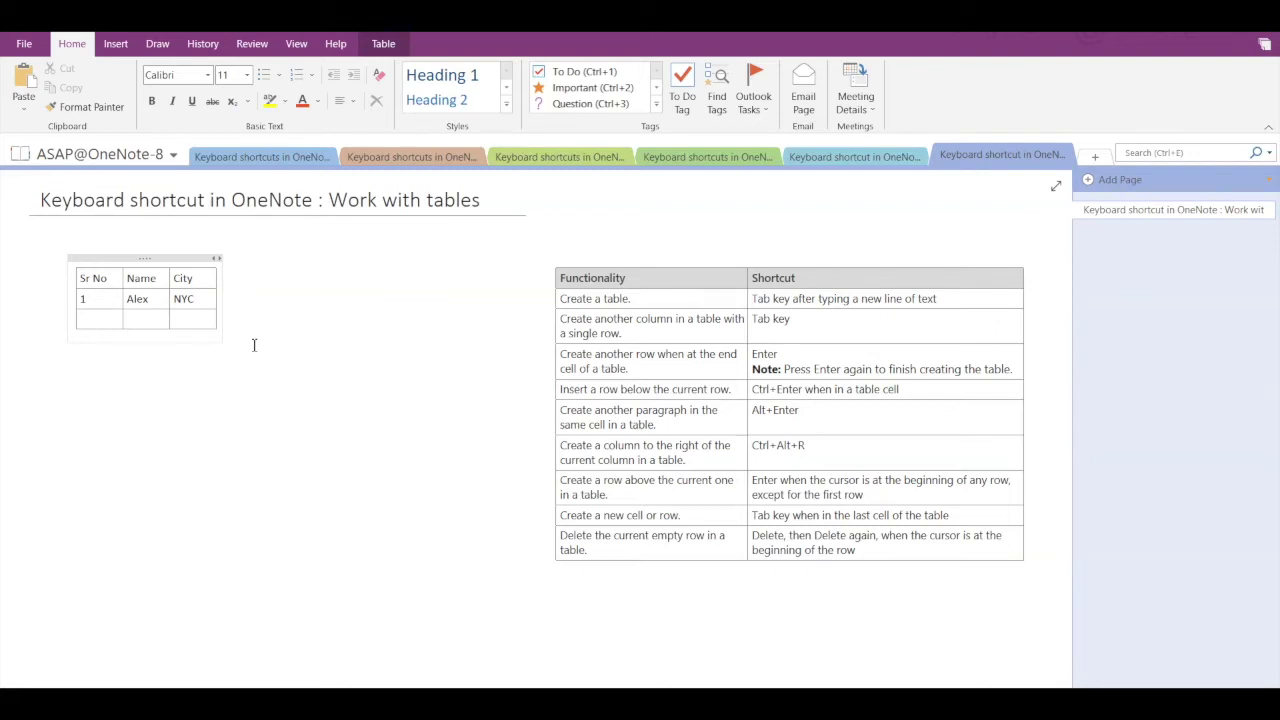
key(Return)
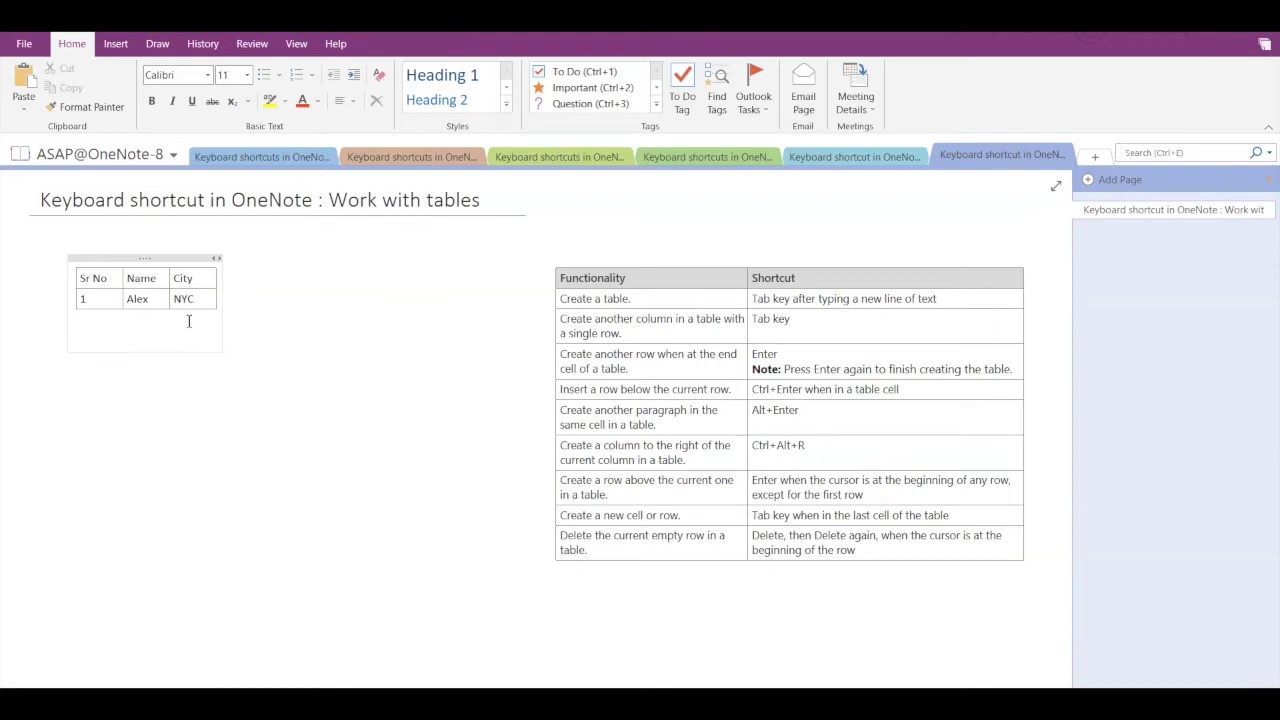
key(BackSpace)
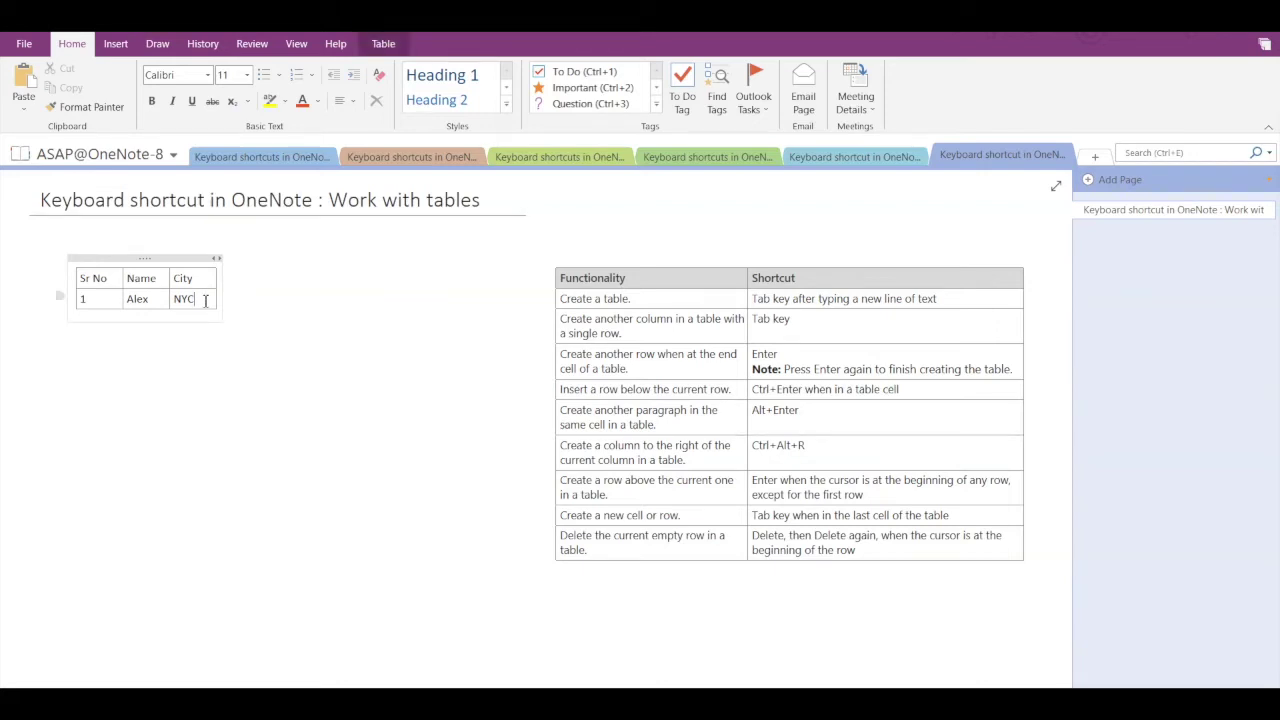
Add four empty rows below the NYC row.
key(Tab)
key(Return)
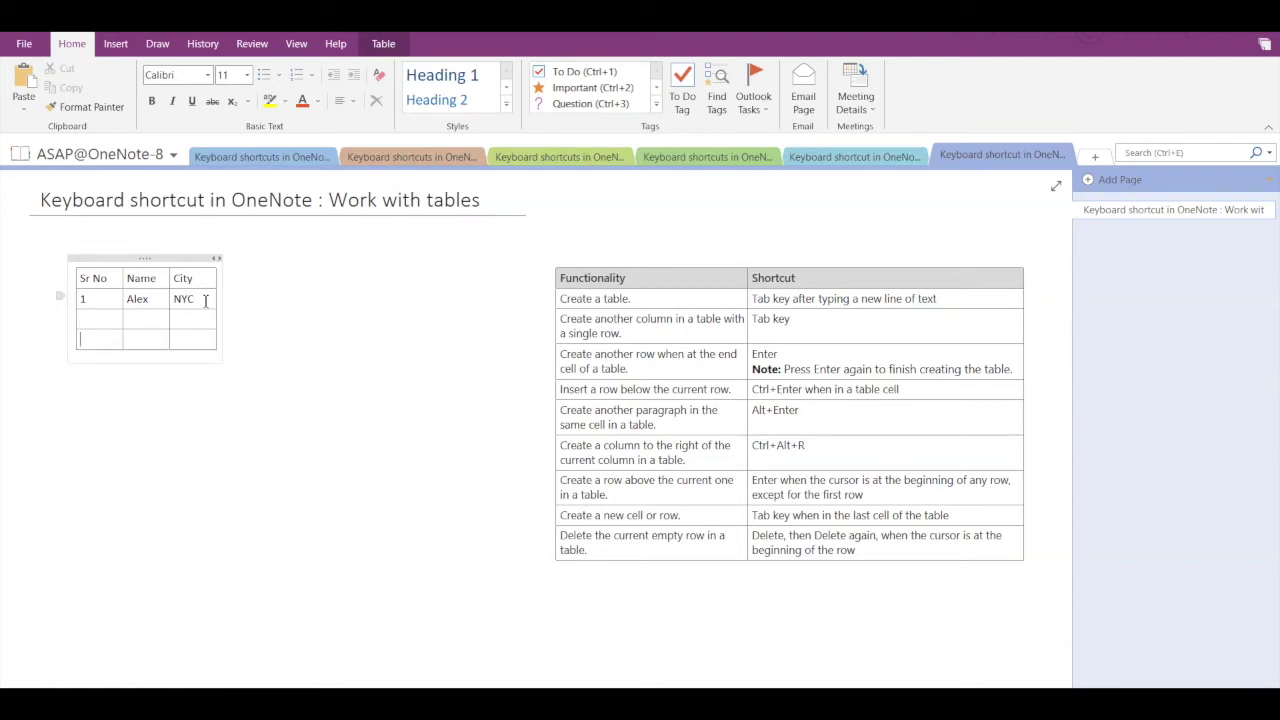
key(Return)
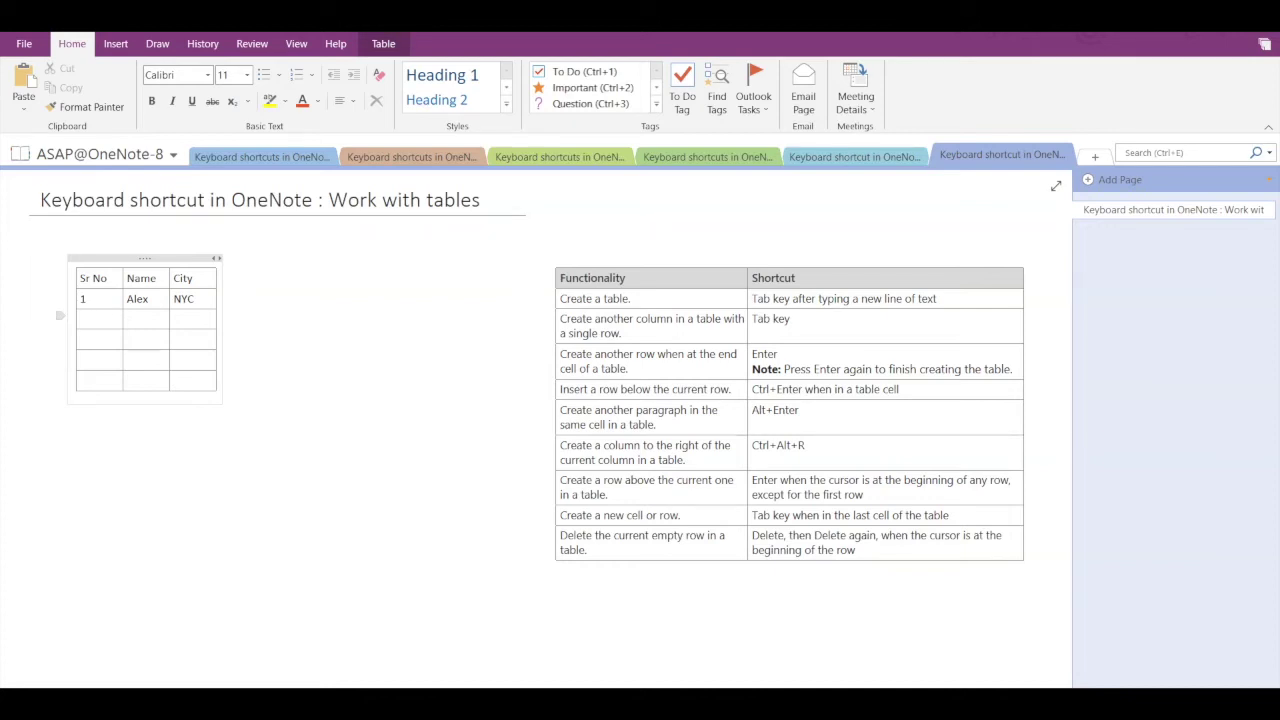
Fill the first empty row with serial number 2, a person's first name and the city LA.
text(2)
key(Tab)
text(Bob)
key(Tab)
text(LA)
Add a second paragraph with another first name in the Name cell of row 2.
click(155, 320)
key(alt+Return)
text(Steve)
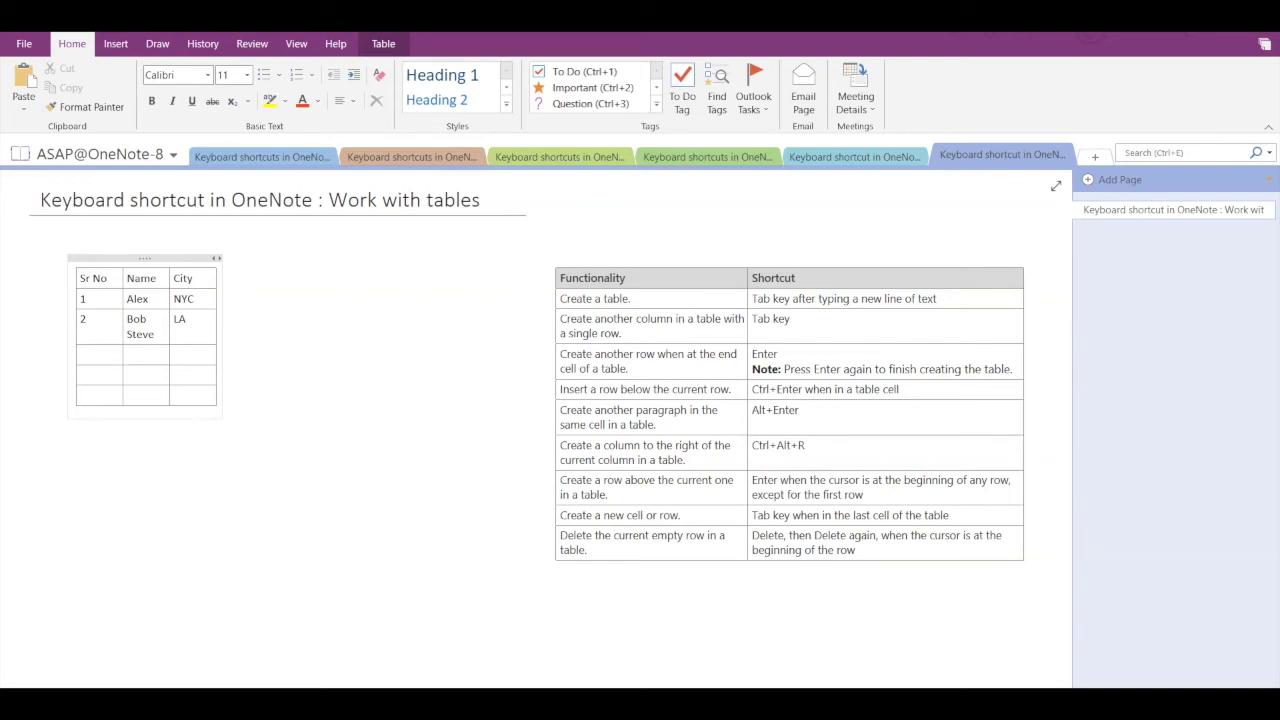
Insert an empty column between Name and City, and an empty row above row 2.
key(ctrl+alt+r)
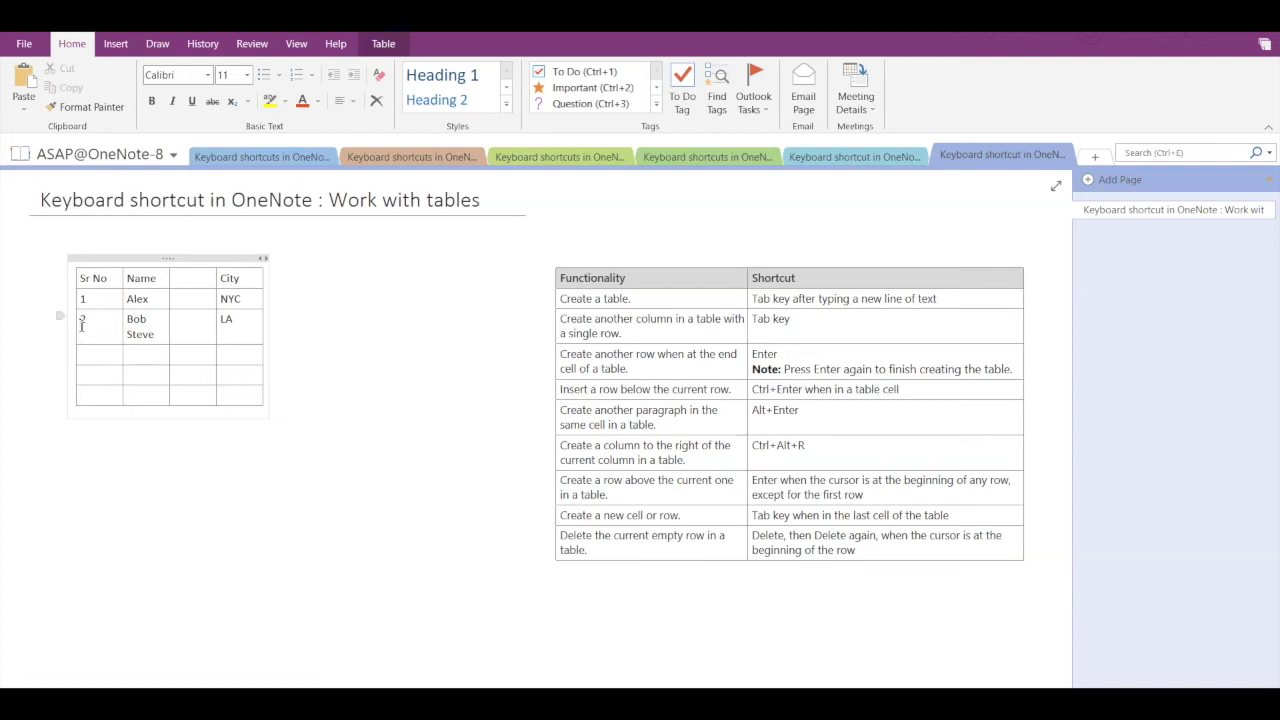
key(Return)
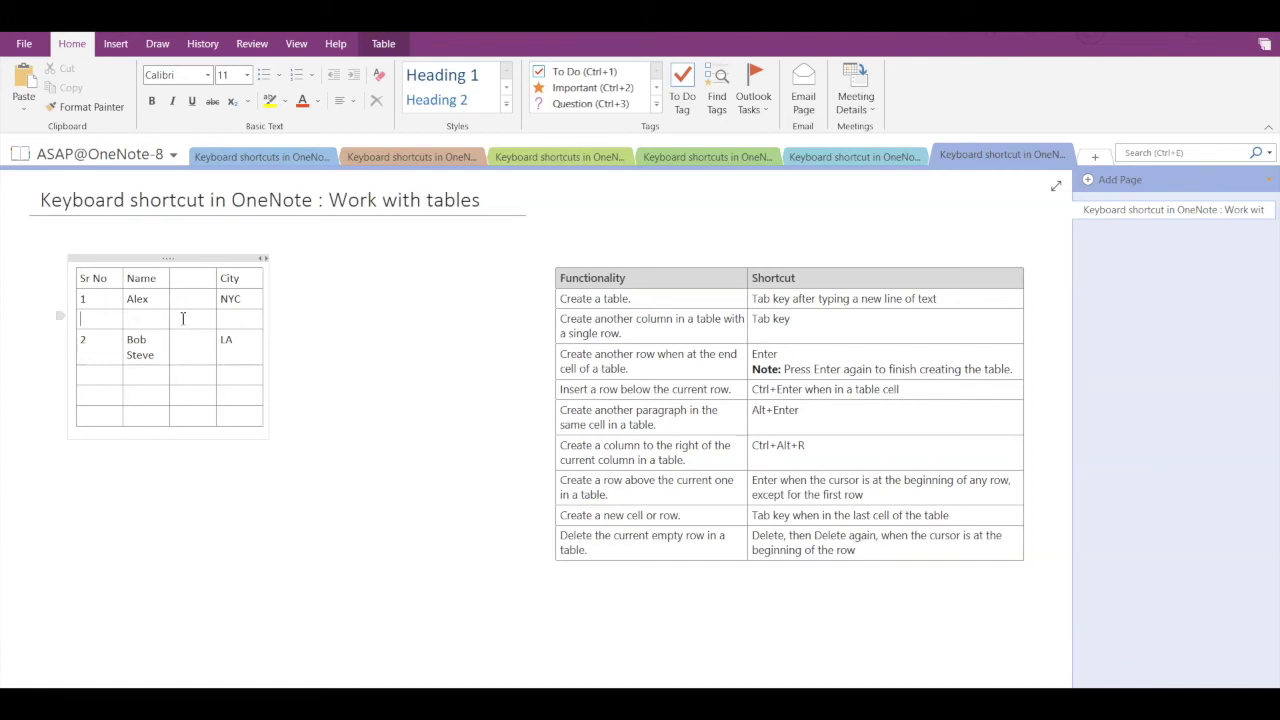
Add one more empty row at the end of the table, starting from its last cell.
click(132, 346)
click(243, 376)
click(246, 318)
click(258, 422)
key(Tab)
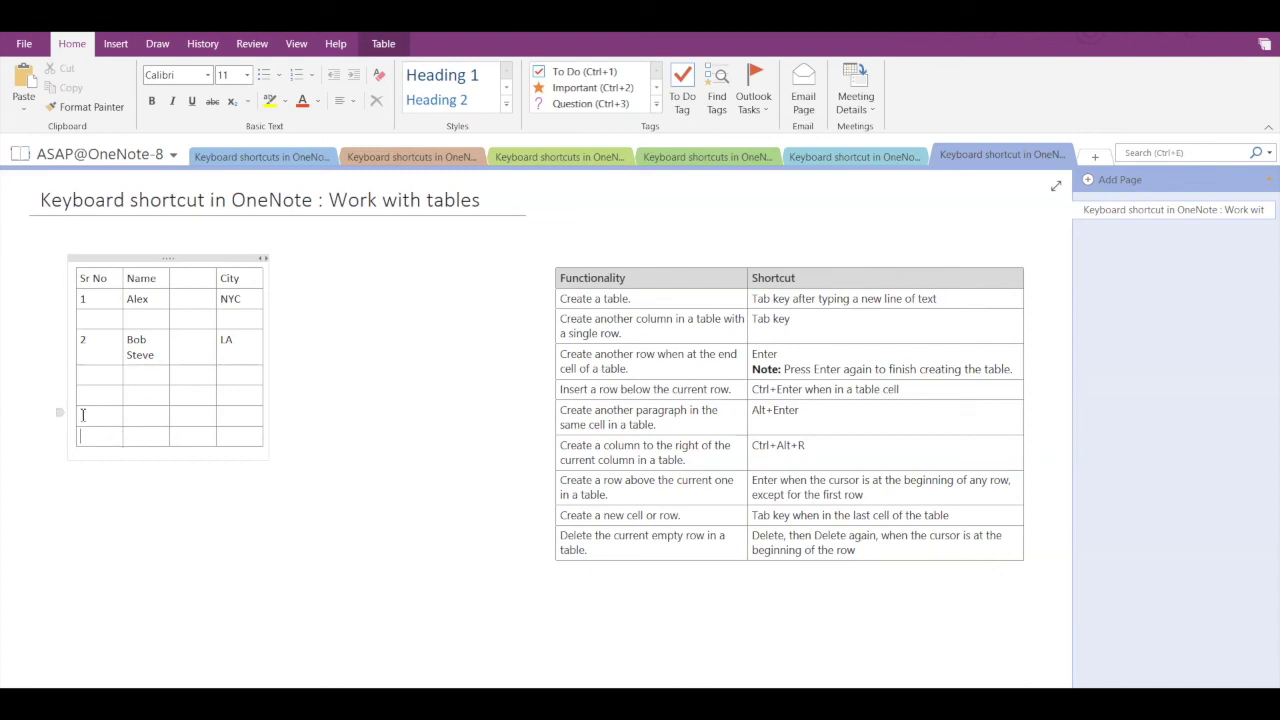
Delete all the empty rows below row 2 at the end of the table.
key(Delete)
key(Delete)
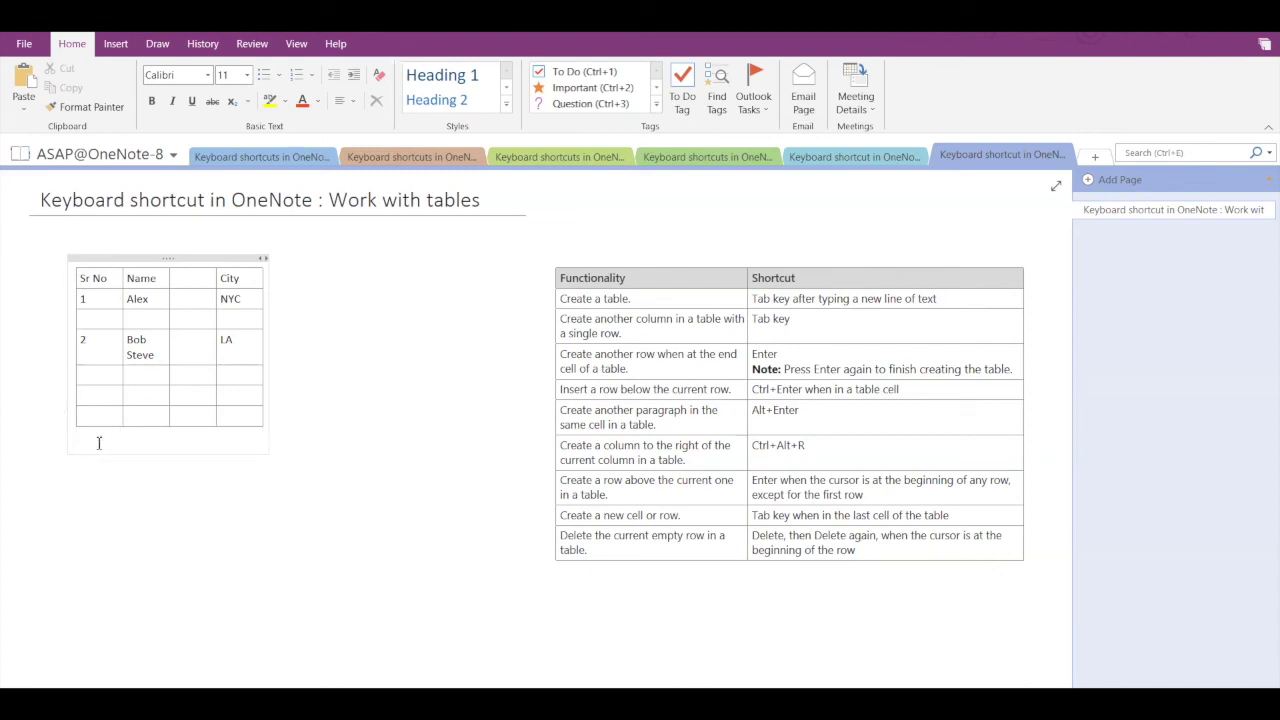
key(Delete)
key(Delete)
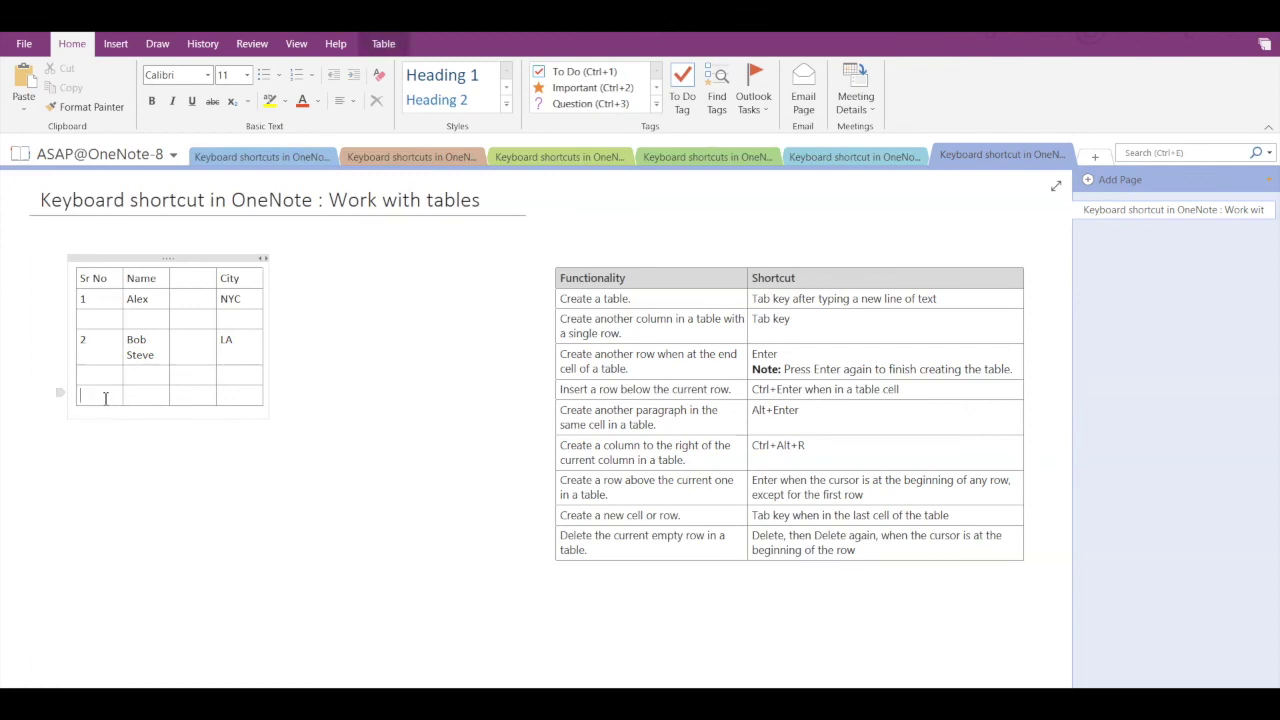
key(Delete)
key(Delete)
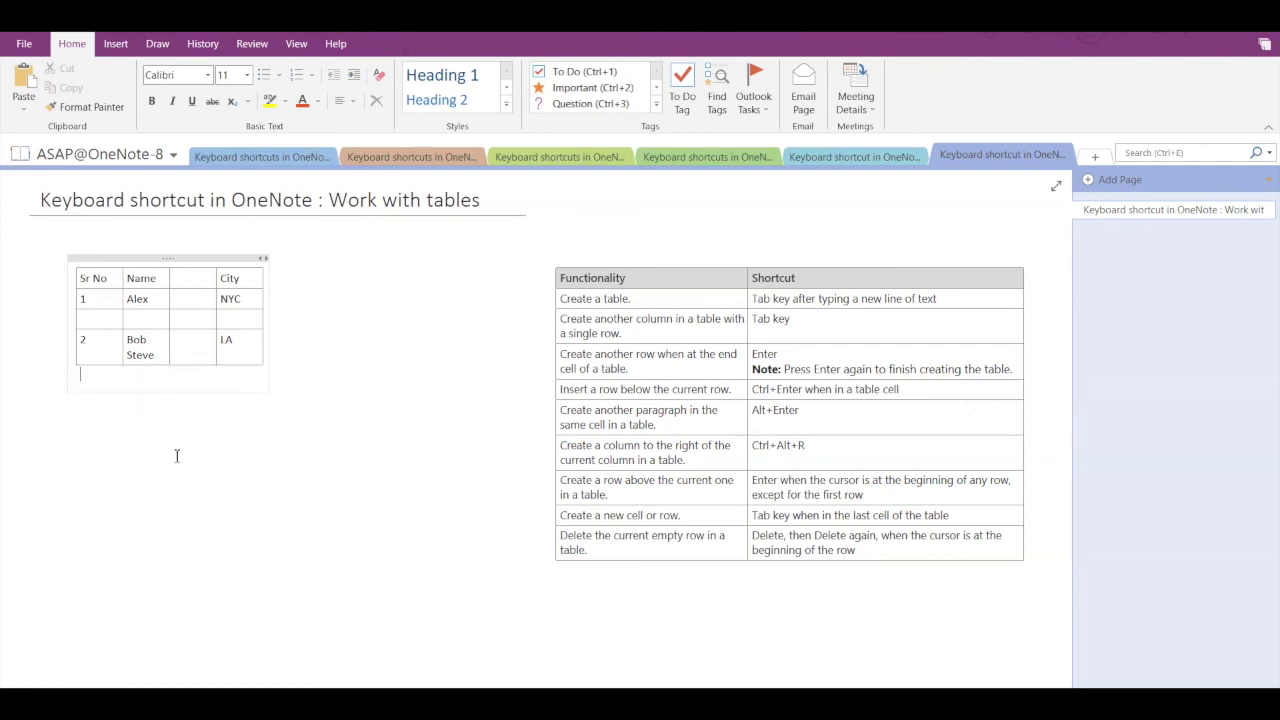